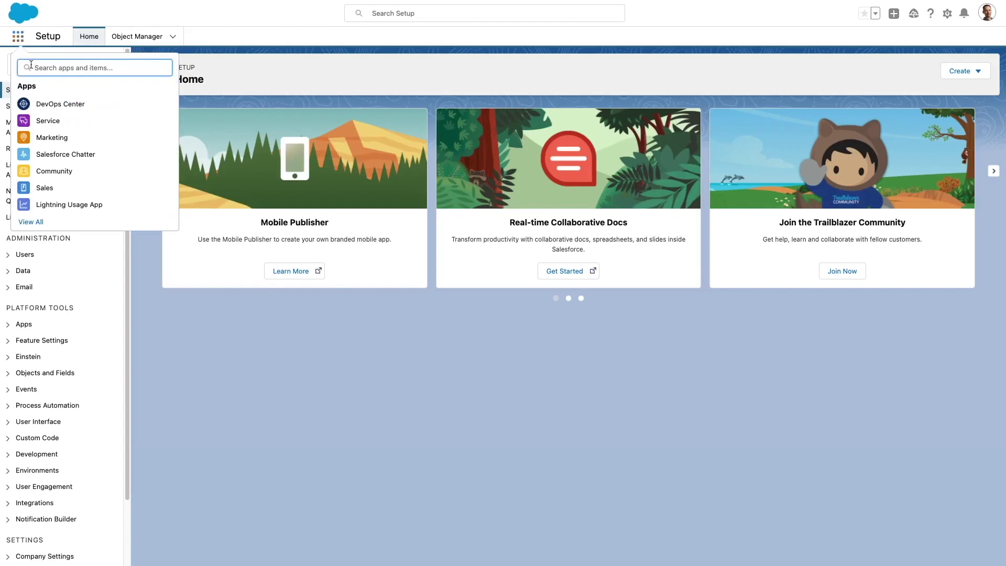
- Open the eCars project in DevOps Center and display its environment settings
click(116, 109)
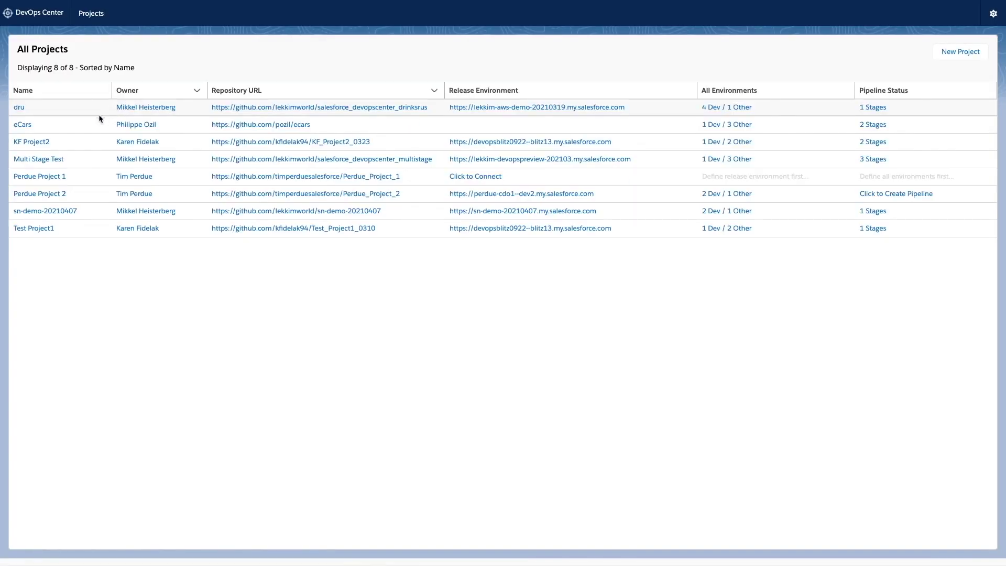
click(23, 124)
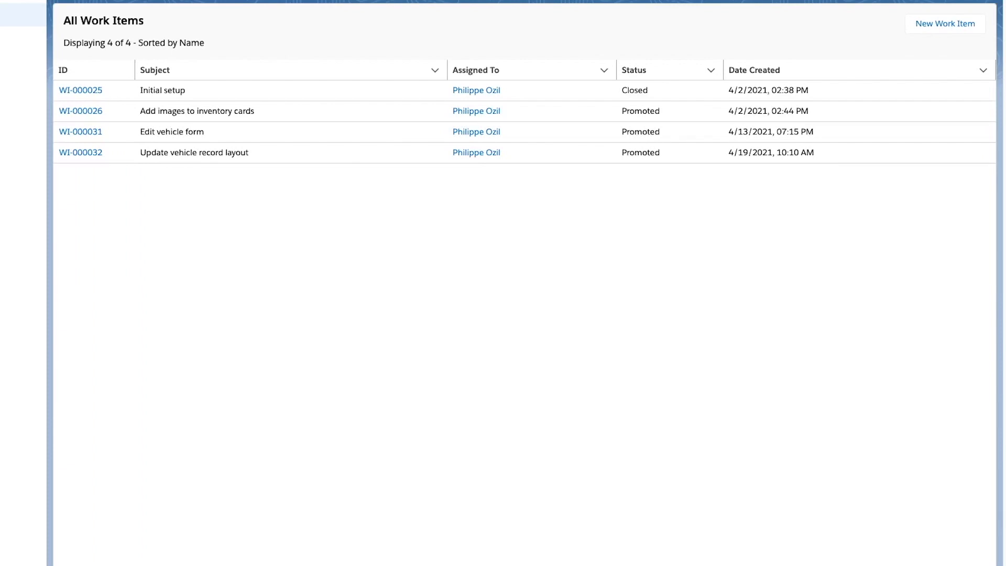
click(42, 86)
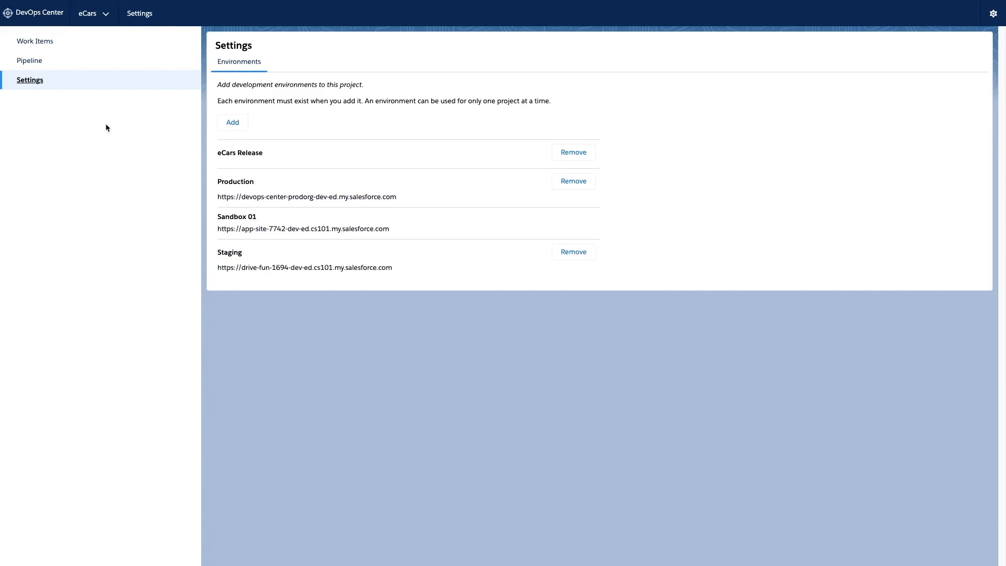
- Look at the form for adding an environment without adding one, and view the project's pipeline stages
click(233, 123)
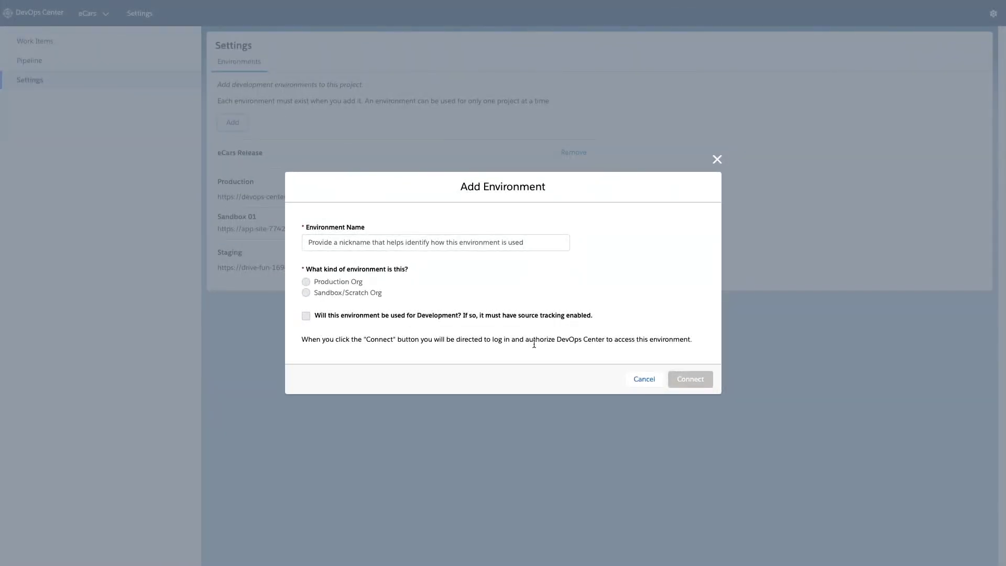
click(651, 378)
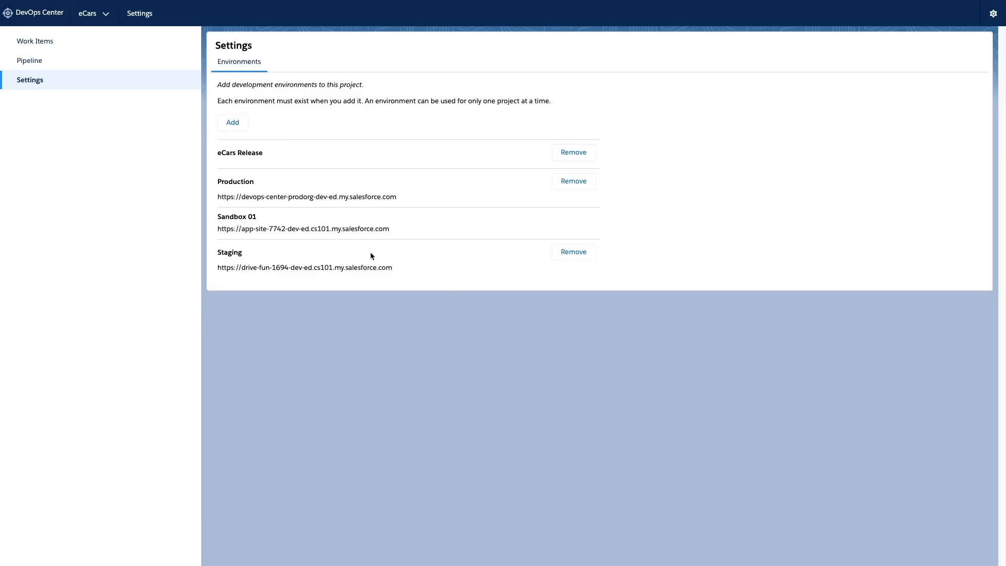
click(38, 61)
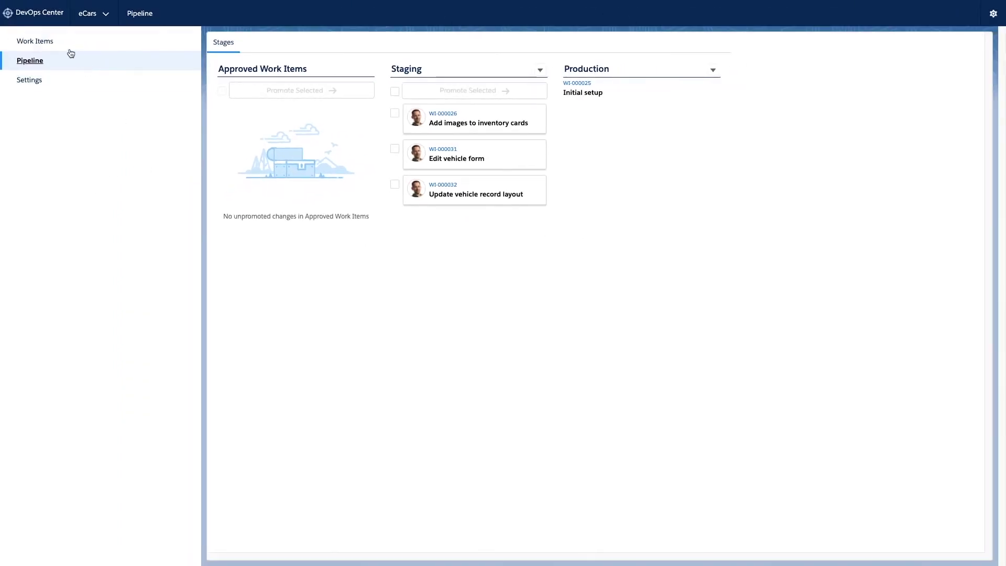
- Create a work item with the subject "Update vehicle record layout" and assign it to the recently used person
click(50, 41)
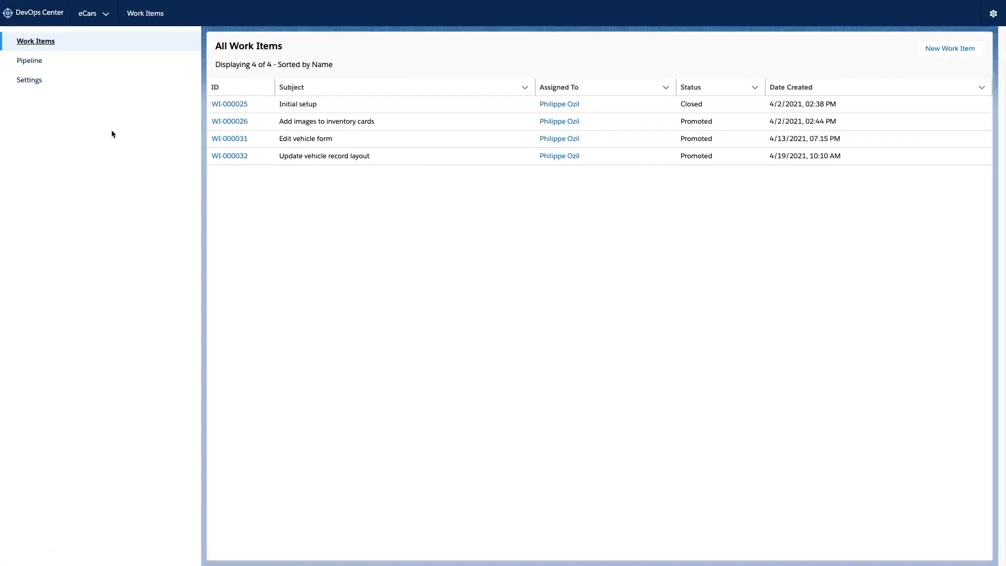
click(938, 47)
click(384, 183)
text(Upd)
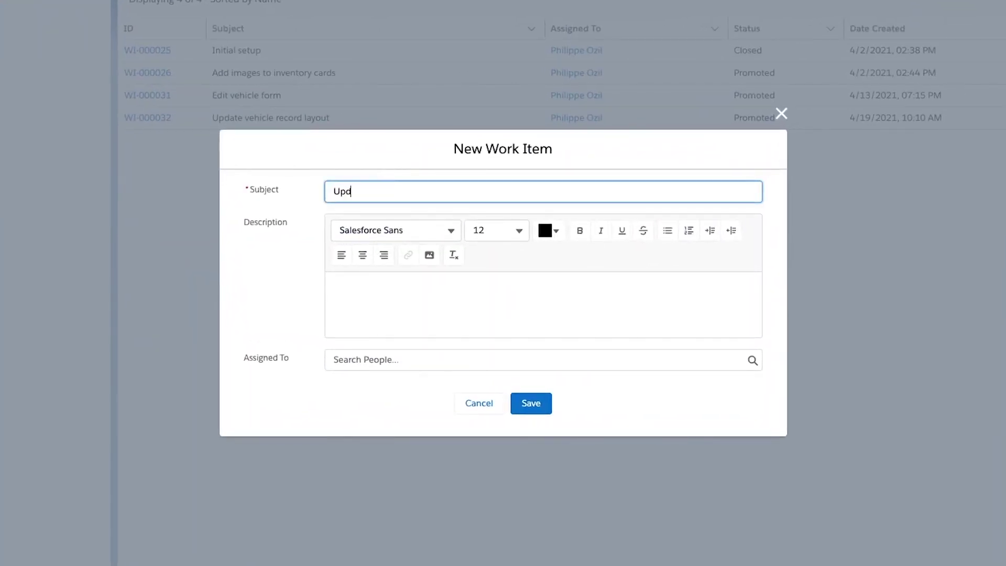
text(ate vehicle record layout)
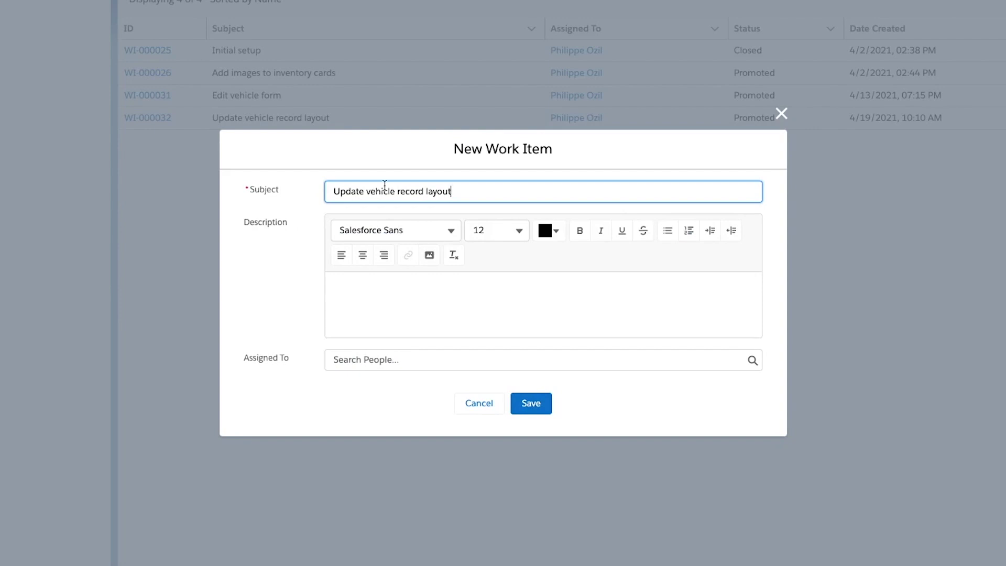
click(363, 354)
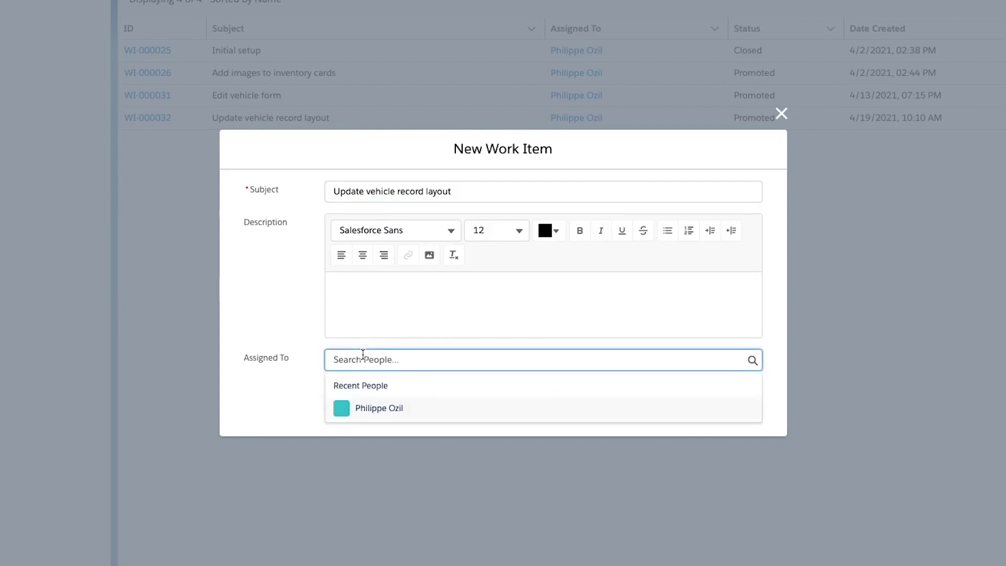
click(372, 410)
click(542, 407)
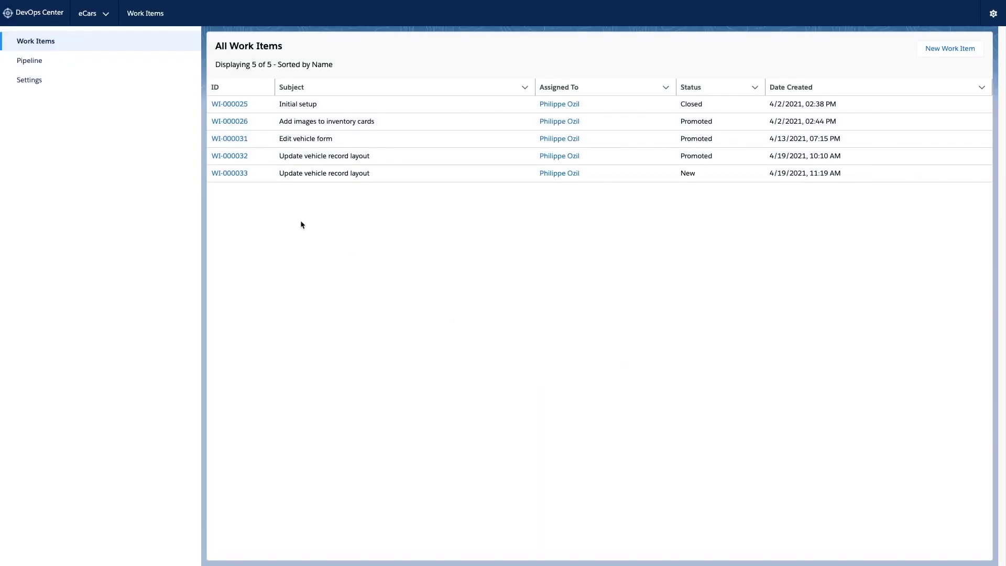
- Open the new "Update vehicle record layout" work item and connect it to the Sandbox 01 development environment
click(243, 180)
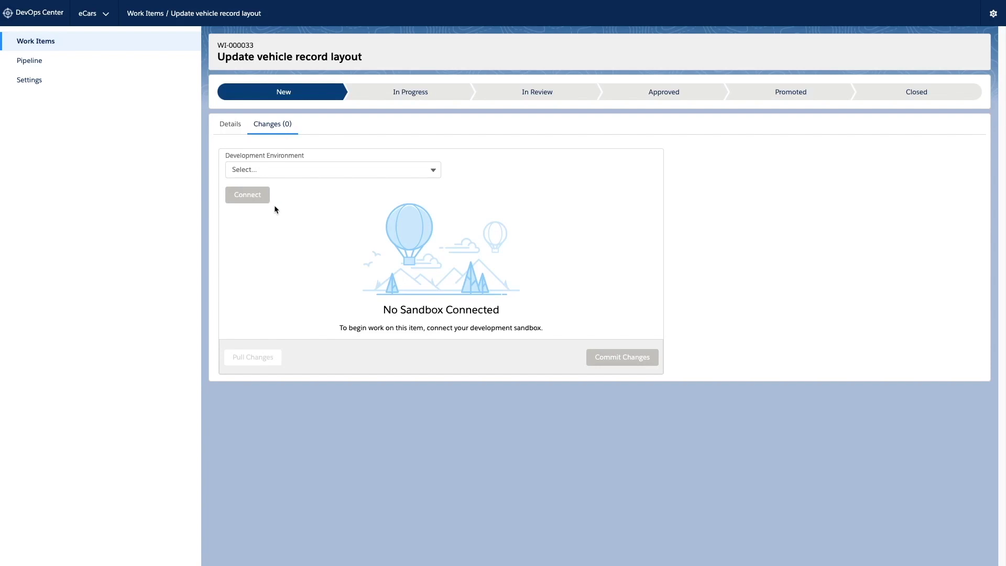
click(355, 173)
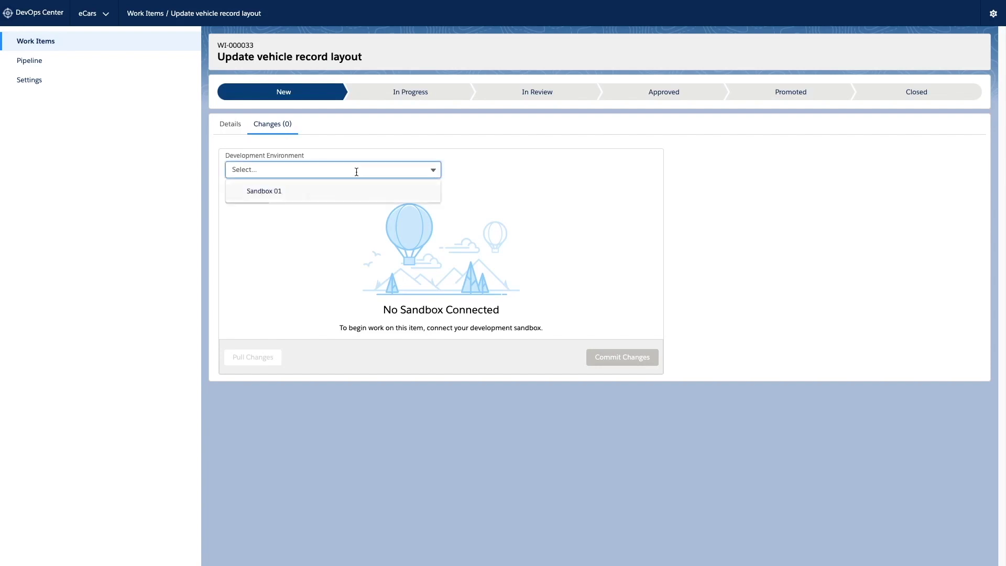
click(251, 194)
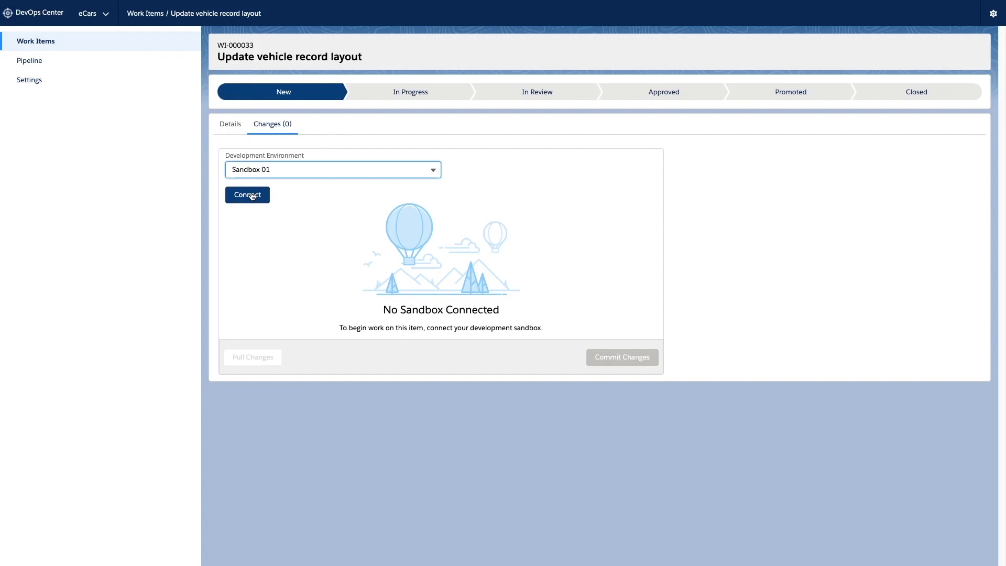
click(263, 196)
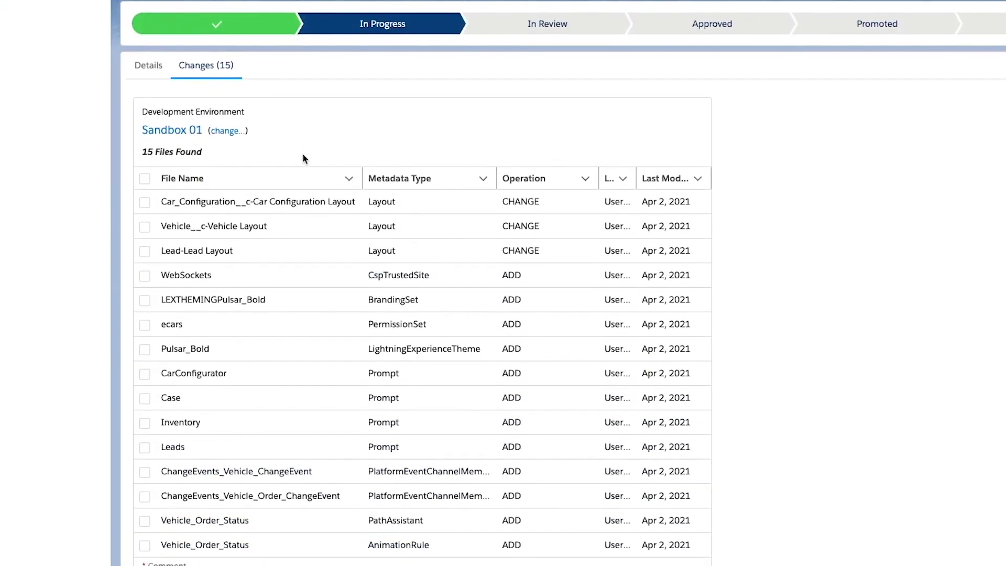
- Open the Sandbox 01 org from the work item and bring up vehicle V-000002 in its Showroom app
scroll(303, 158, down, 2)
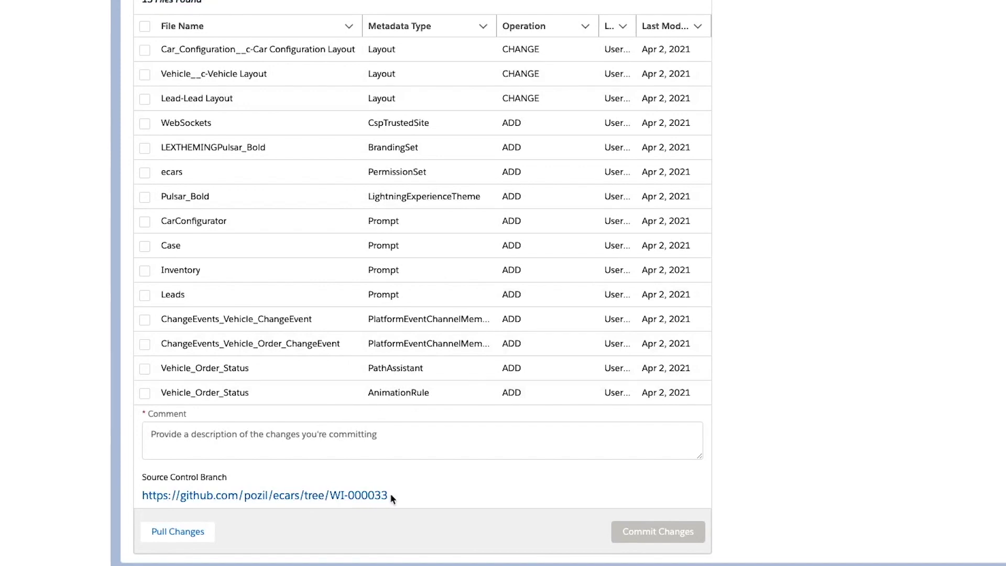
scroll(394, 490, up, 2)
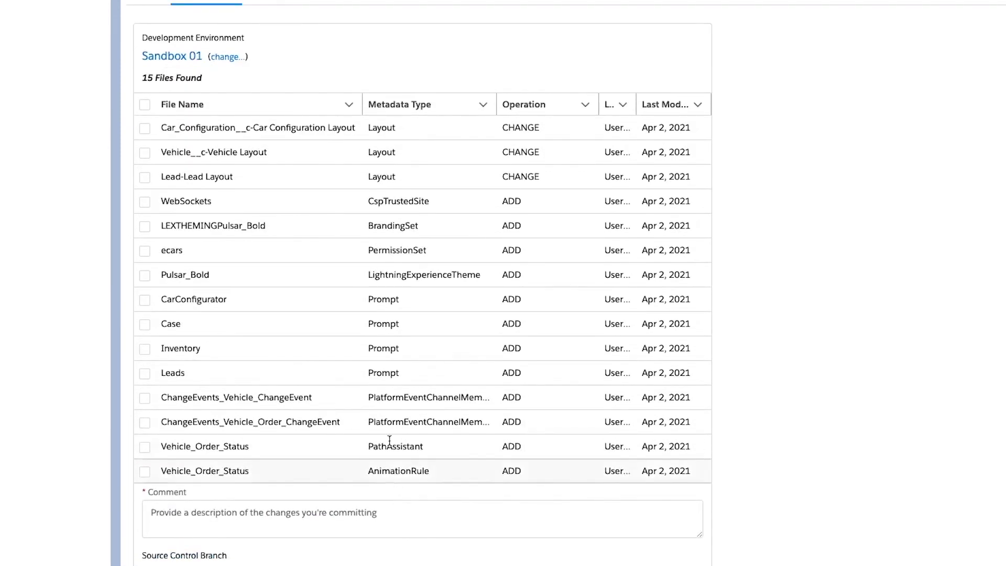
click(184, 58)
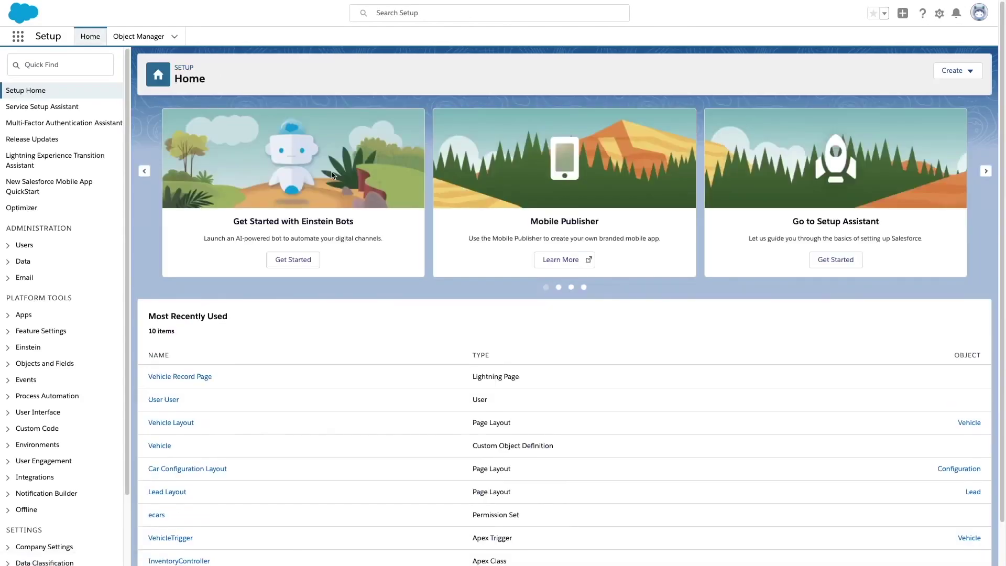
click(19, 36)
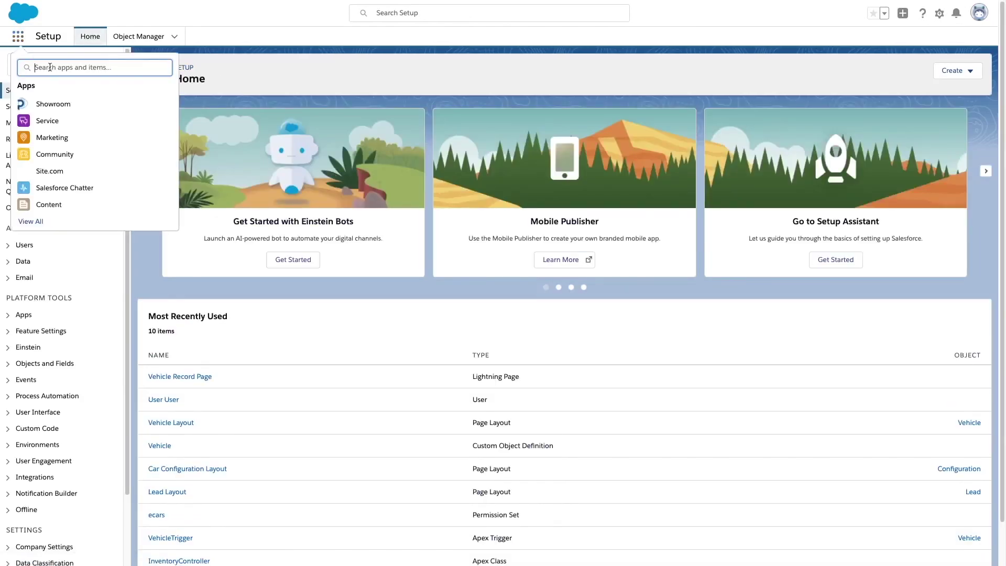
click(46, 103)
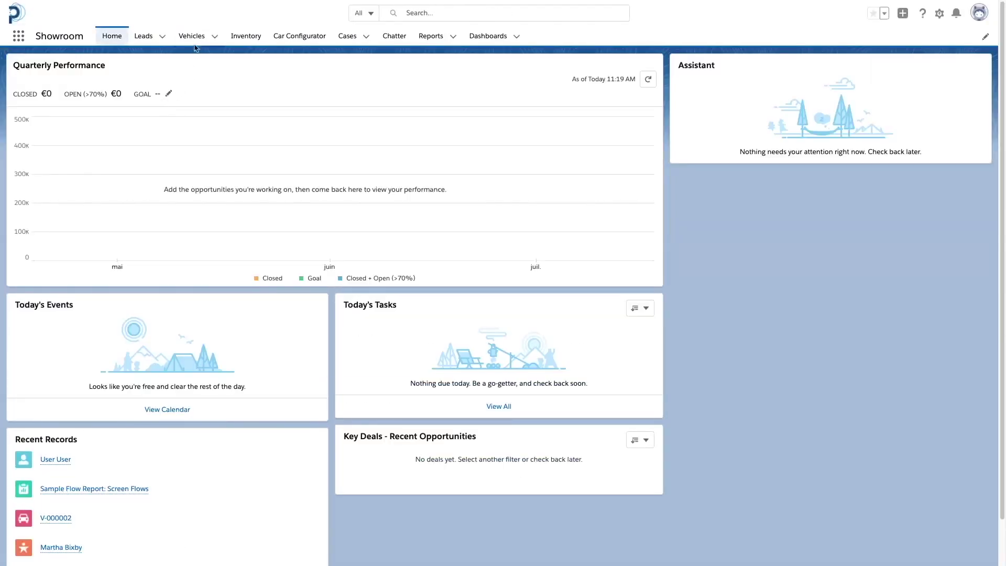
click(192, 36)
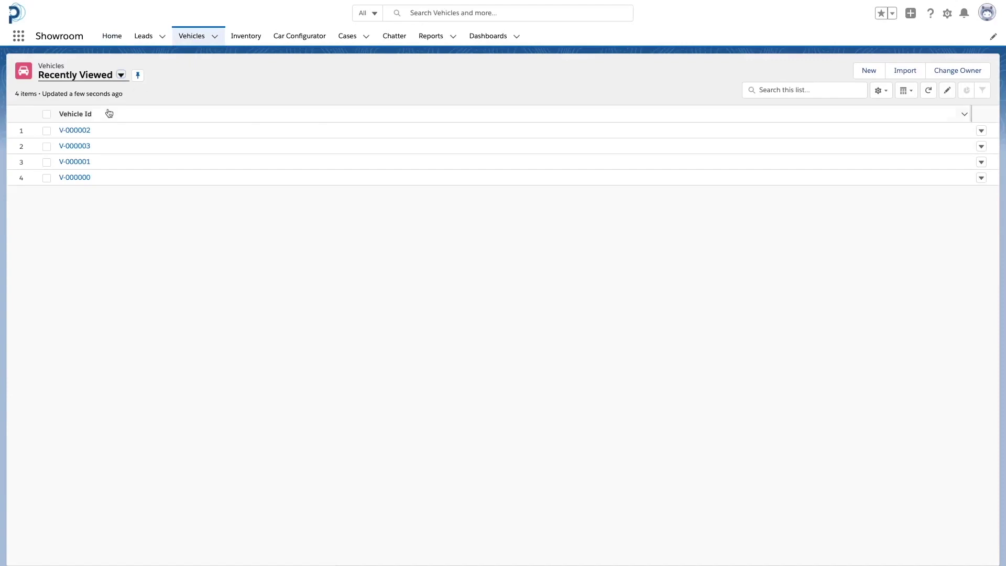
click(79, 131)
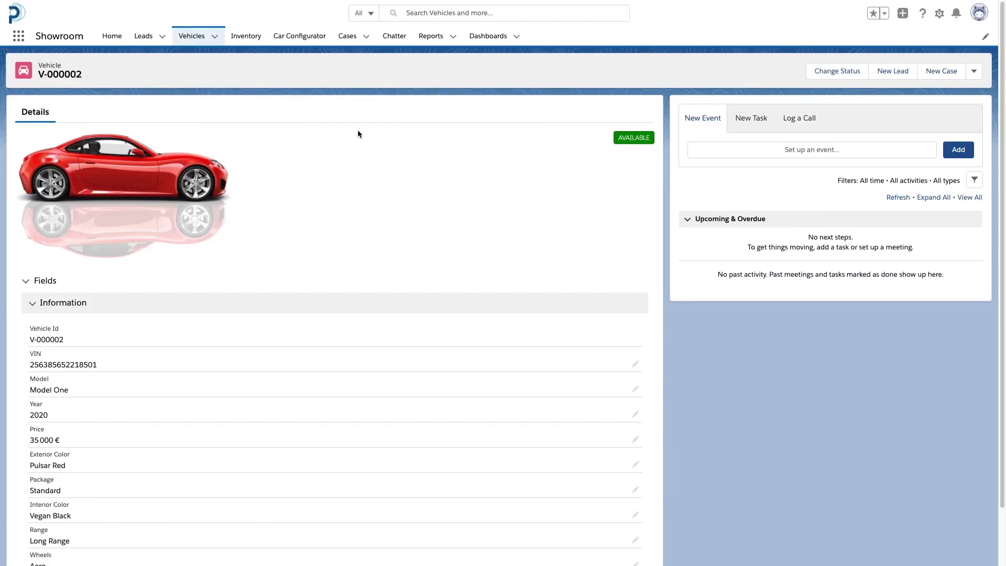
- Edit the vehicle record page in Lightning App Builder and set its Information field section to 2 columns
click(939, 13)
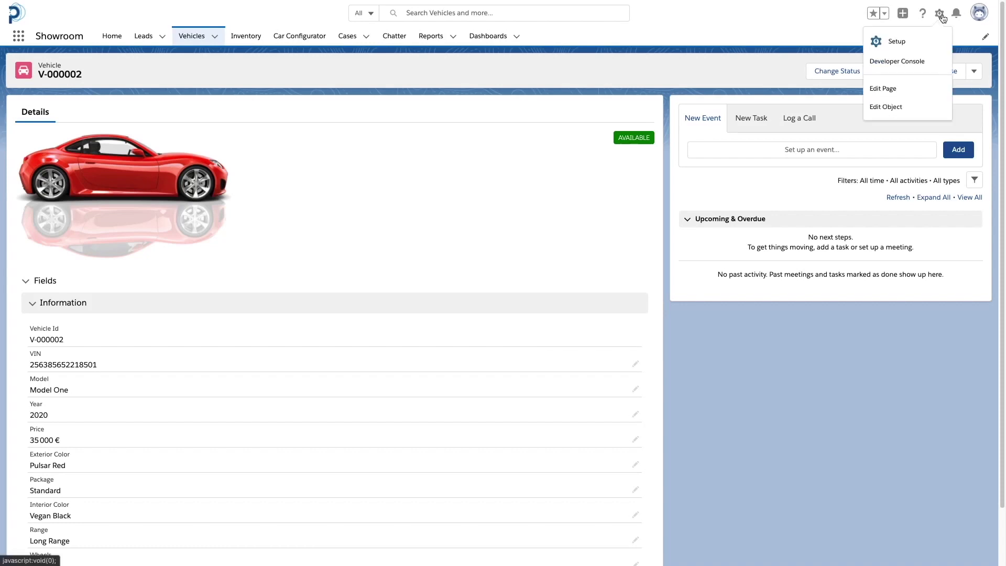
click(894, 88)
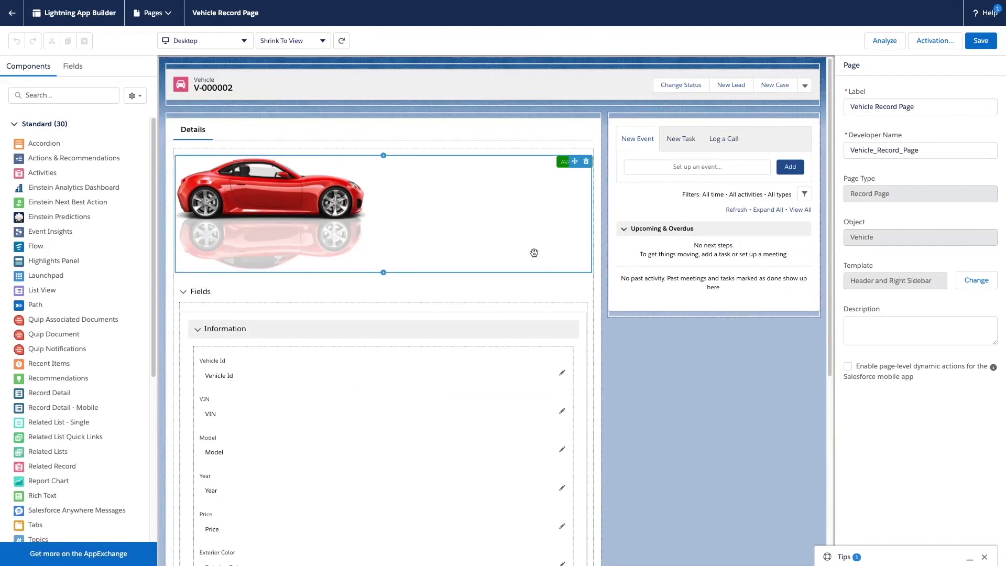
click(503, 356)
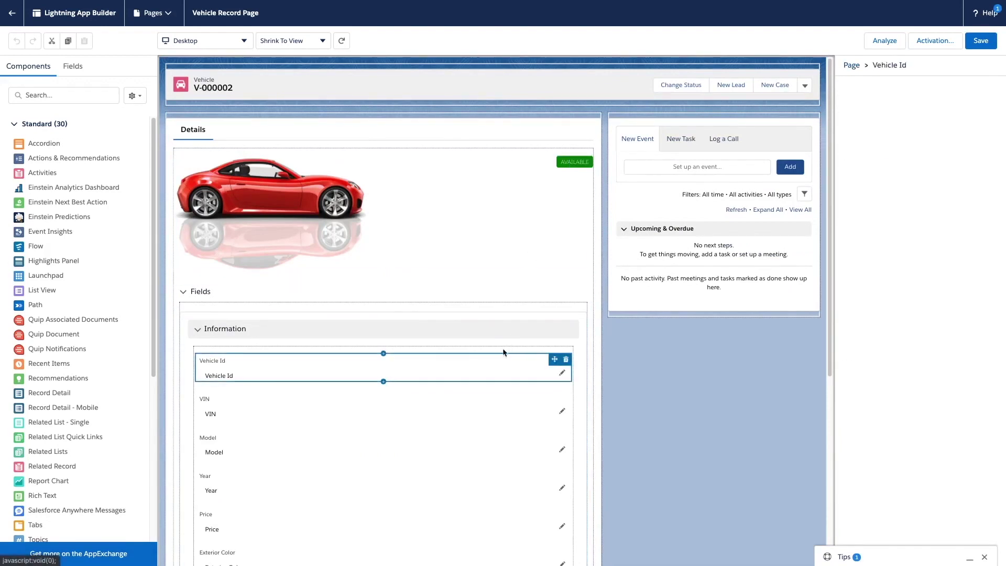
click(503, 348)
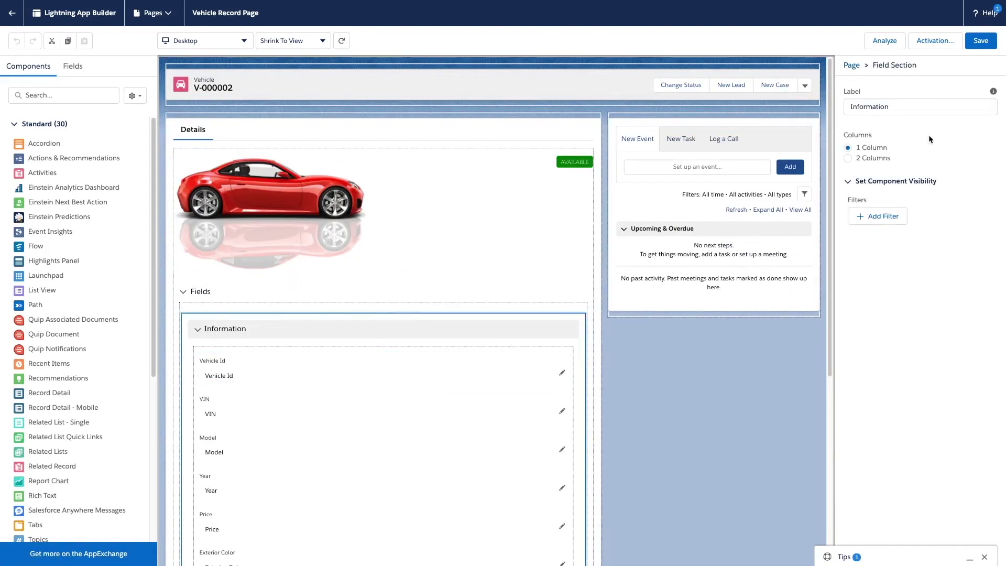
click(873, 159)
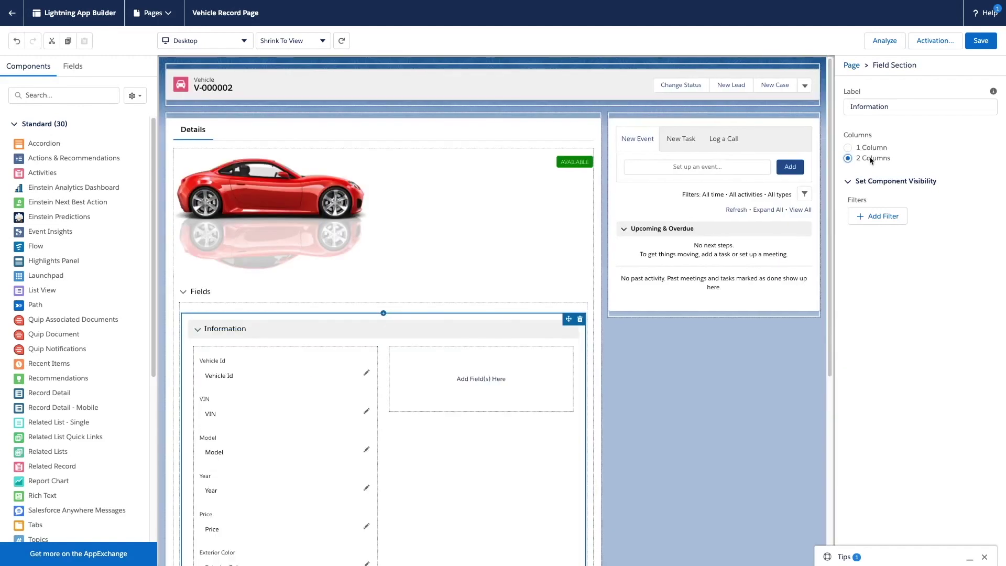
- Move Exterior Color, Package, Range, Wheels and Interior Color into the Information section's second column, and save the page
scroll(541, 395, down, 3)
scroll(369, 374, down, 2)
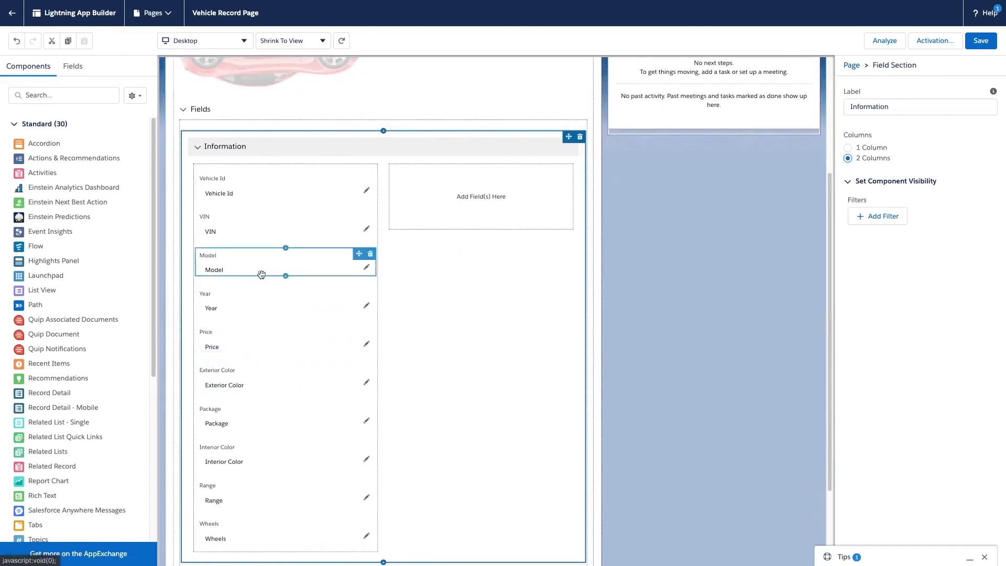
drag(241, 367, 528, 169)
drag(225, 385, 451, 231)
drag(225, 423, 451, 309)
drag(272, 418, 478, 348)
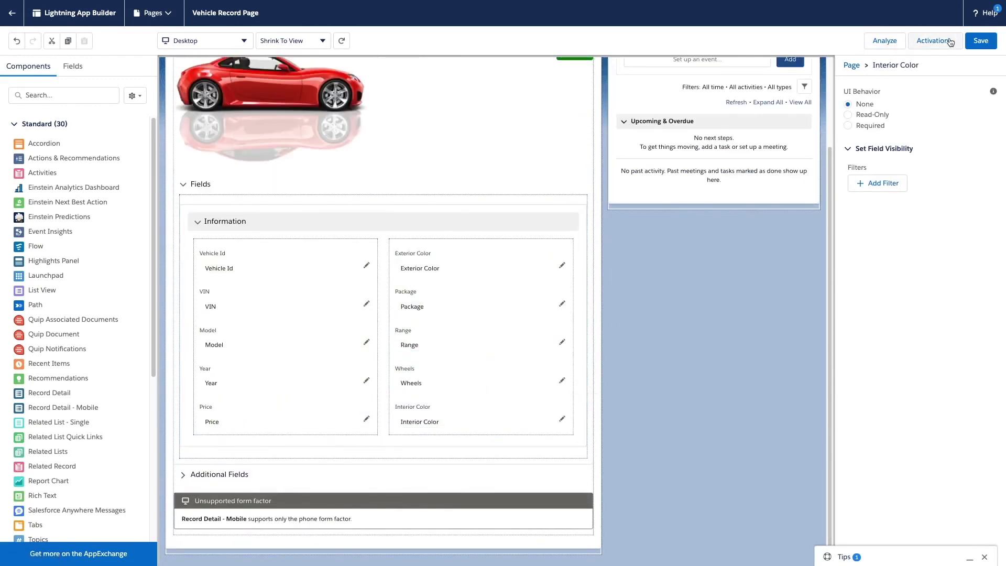
click(970, 42)
click(11, 13)
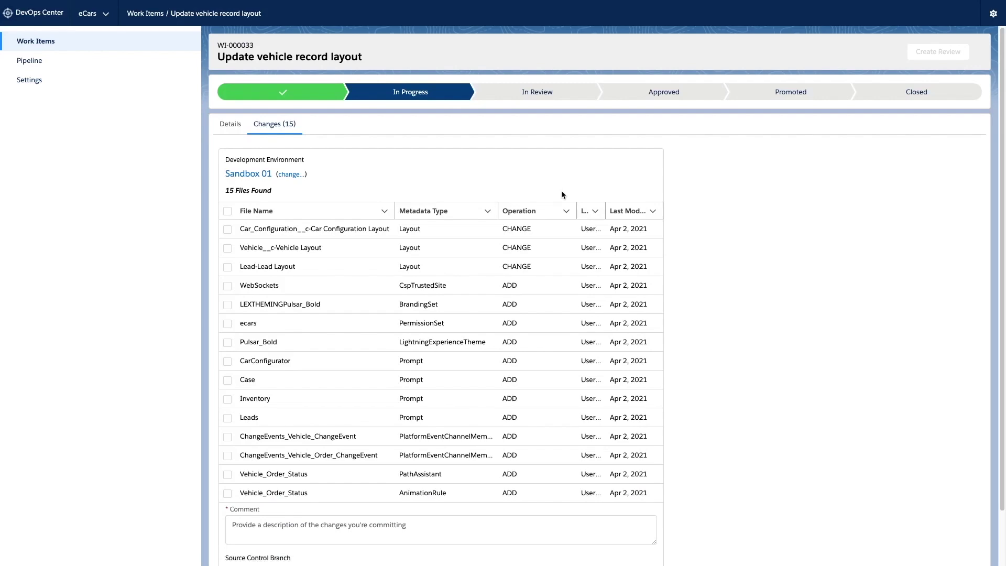
- In the DevOps Center work item, pull the sandbox changes and select the Vehicle_Record_Page file for the commit
scroll(562, 195, down, 3)
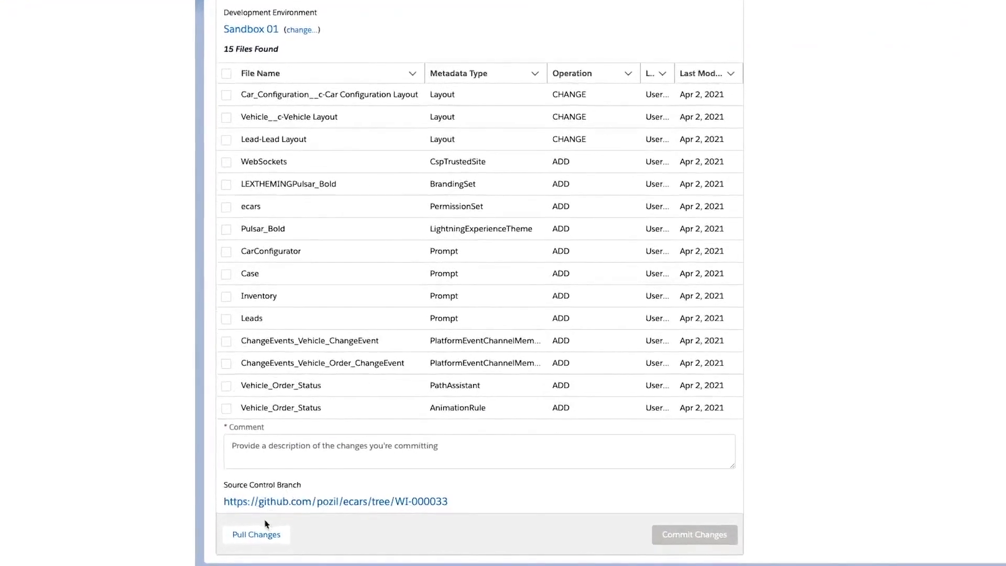
click(264, 539)
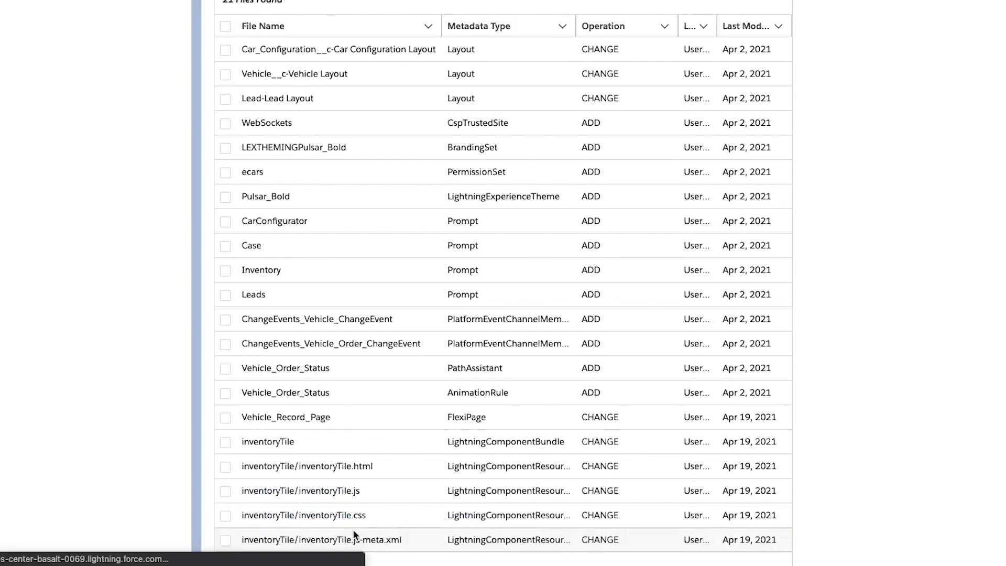
scroll(359, 499, down, 3)
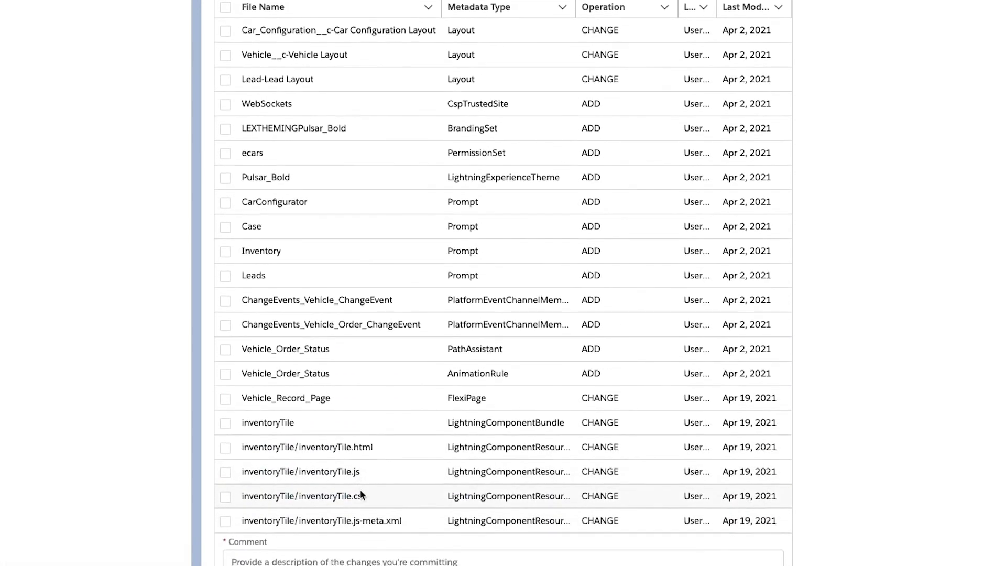
scroll(361, 493, down, 1)
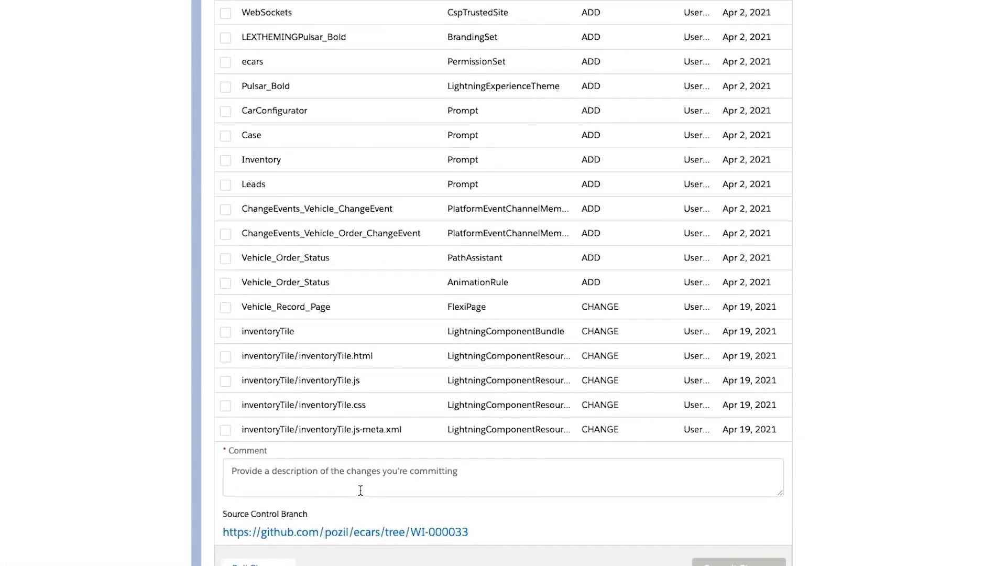
click(225, 306)
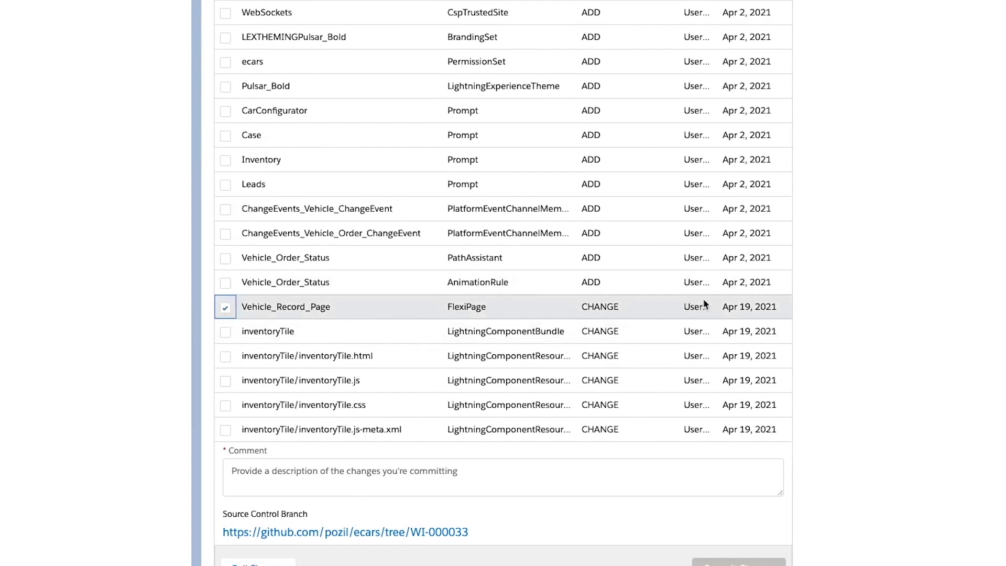
- Commit the selected Vehicle_Record_Page change with the comment "Moved fields on two columns"
click(356, 476)
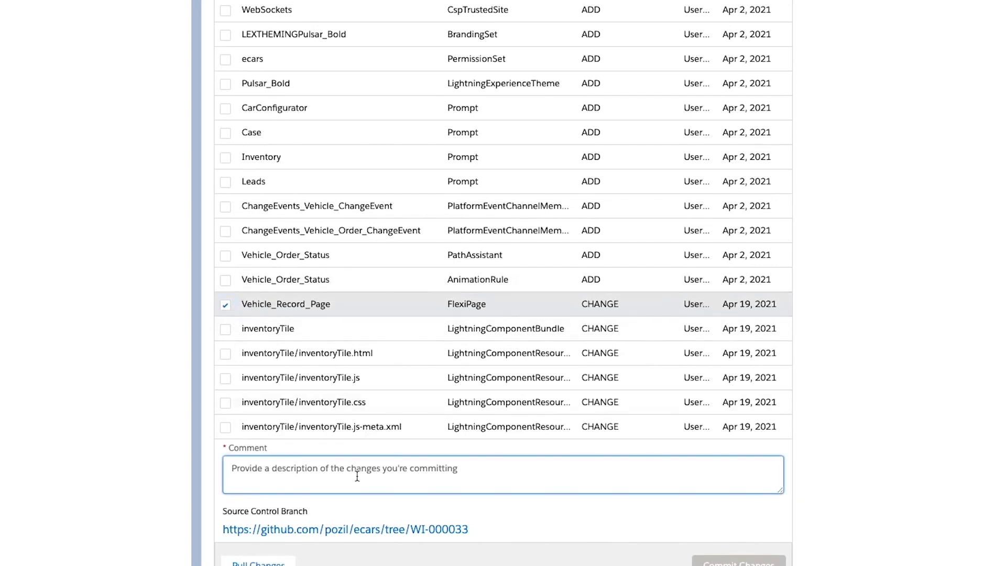
text(Moved fields on two columns)
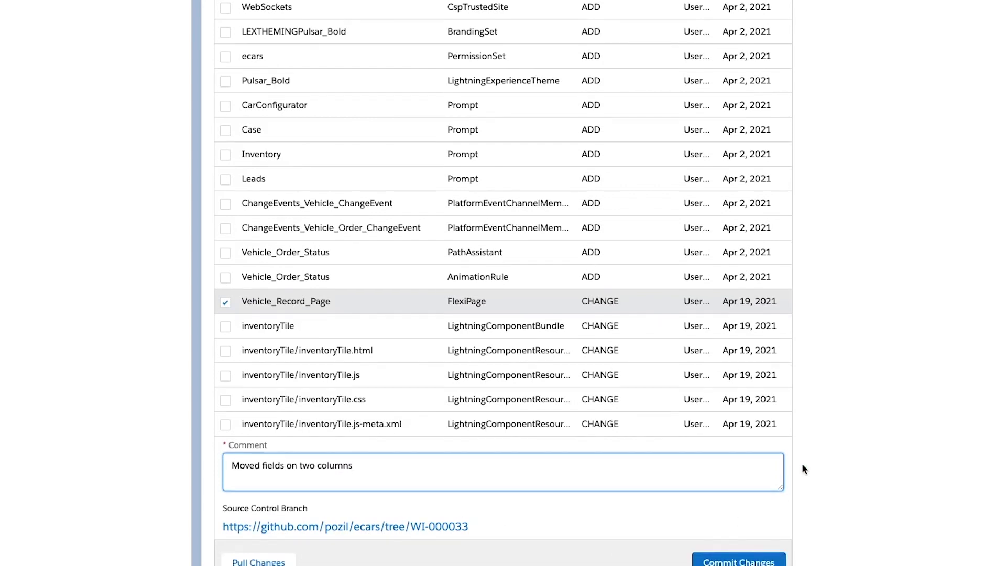
scroll(801, 464, down, 1)
click(766, 528)
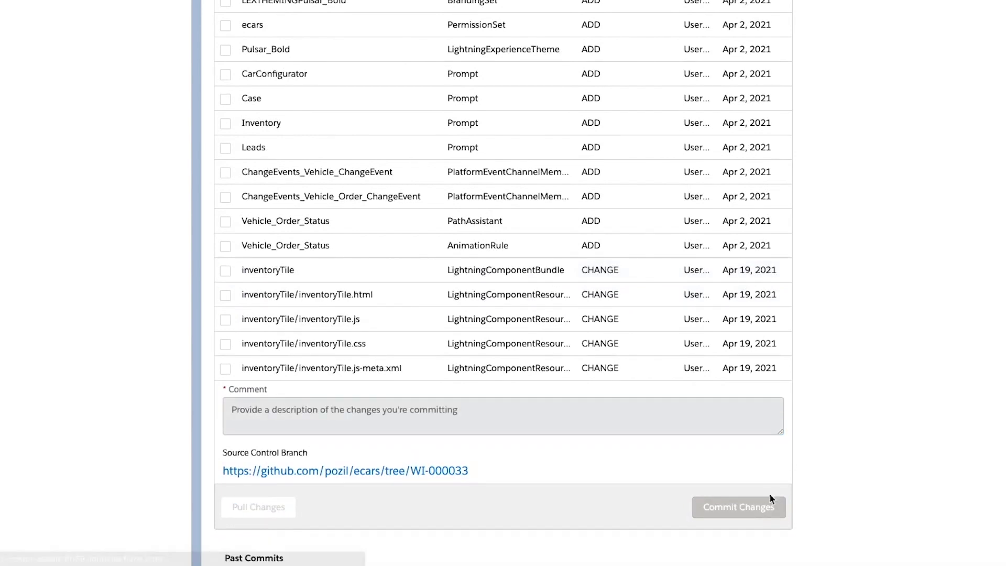
scroll(769, 493, down, 3)
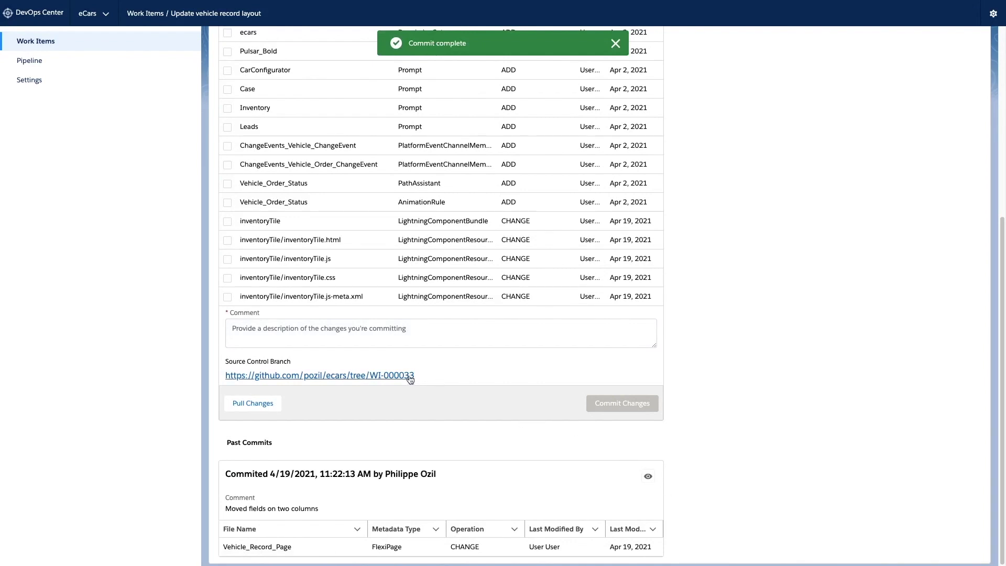
- Open the work item's source control branch in GitHub and examine the Vehicle_Record_Page differences between WI-000033 and main
click(442, 376)
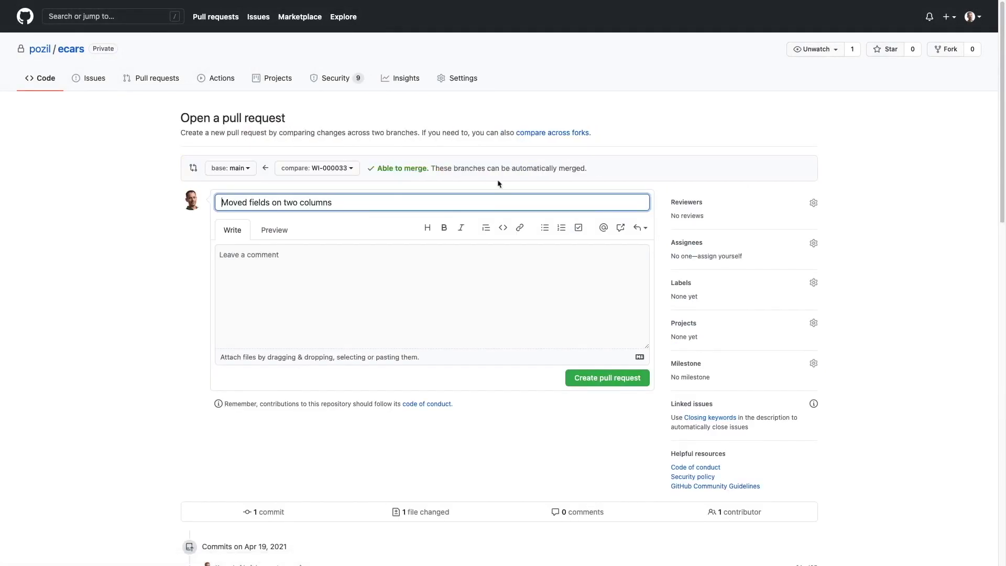
scroll(429, 313, down, 5)
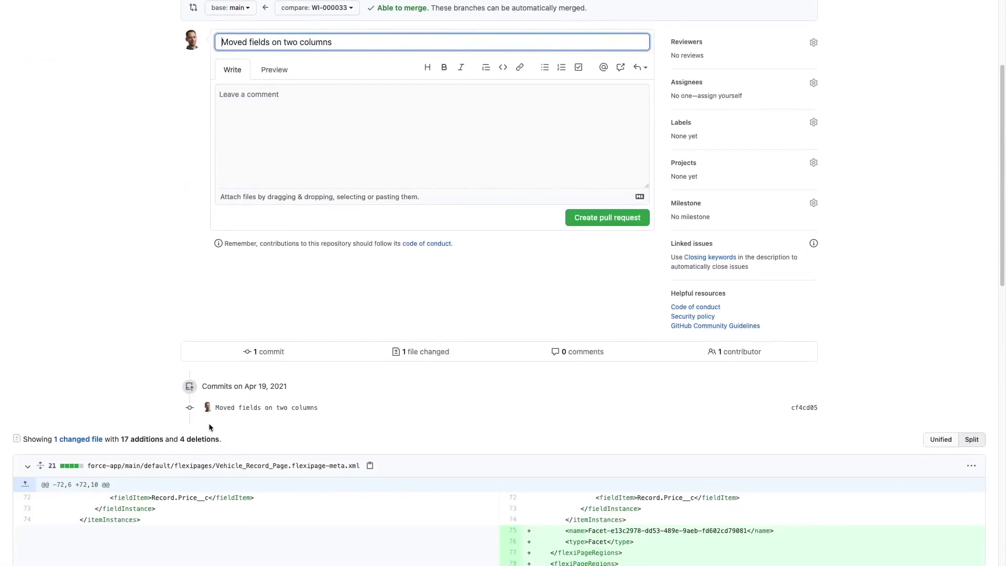
scroll(509, 428, down, 8)
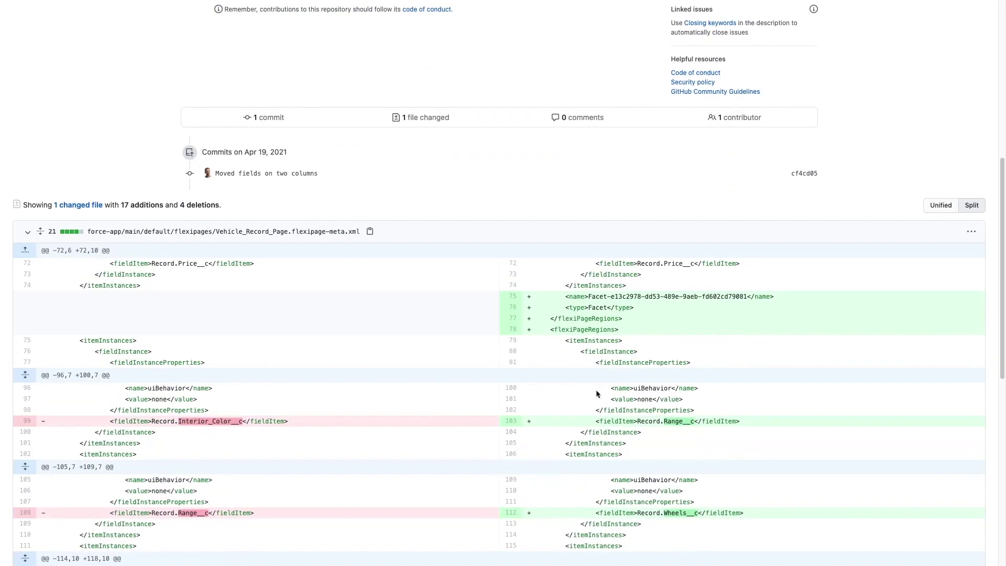
scroll(738, 325, down, 3)
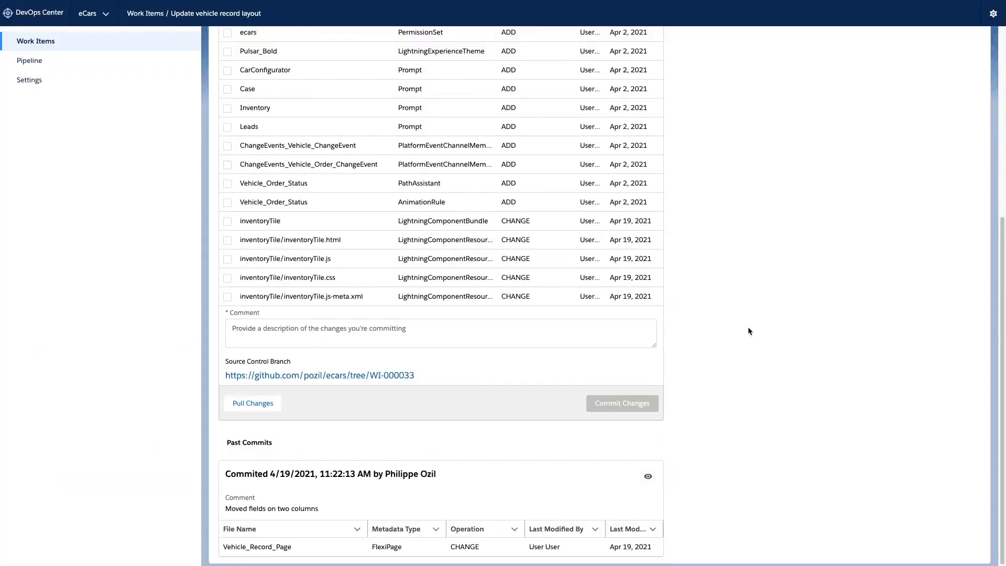
- Back in the DevOps Center work item, create a review for the vehicle record layout change and approve it
scroll(748, 327, up, 5)
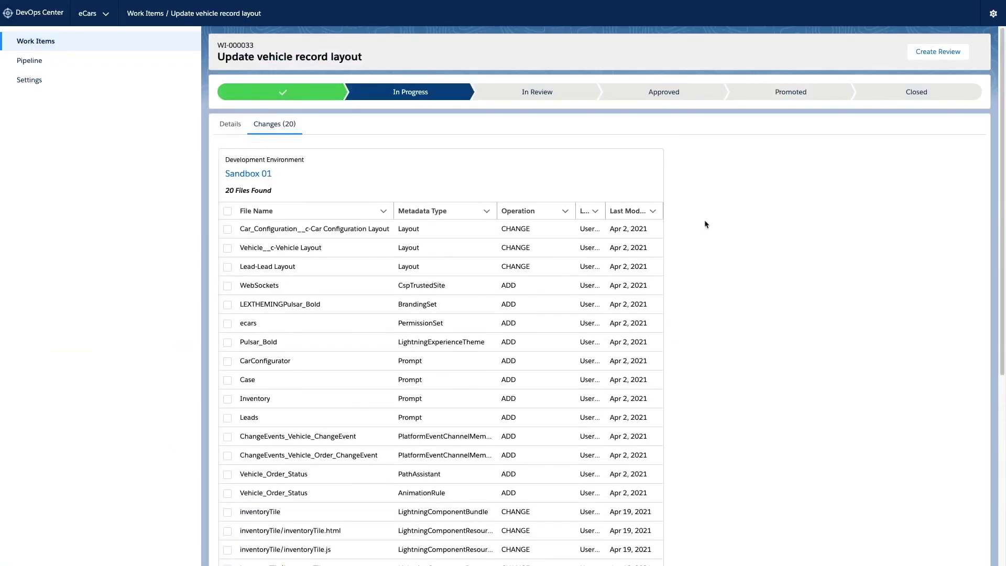
click(917, 58)
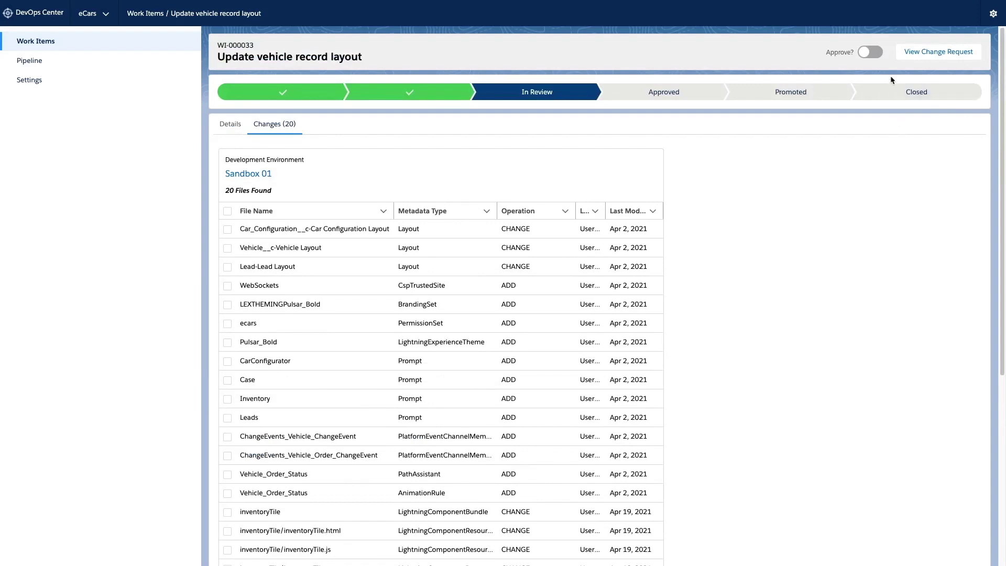
click(871, 53)
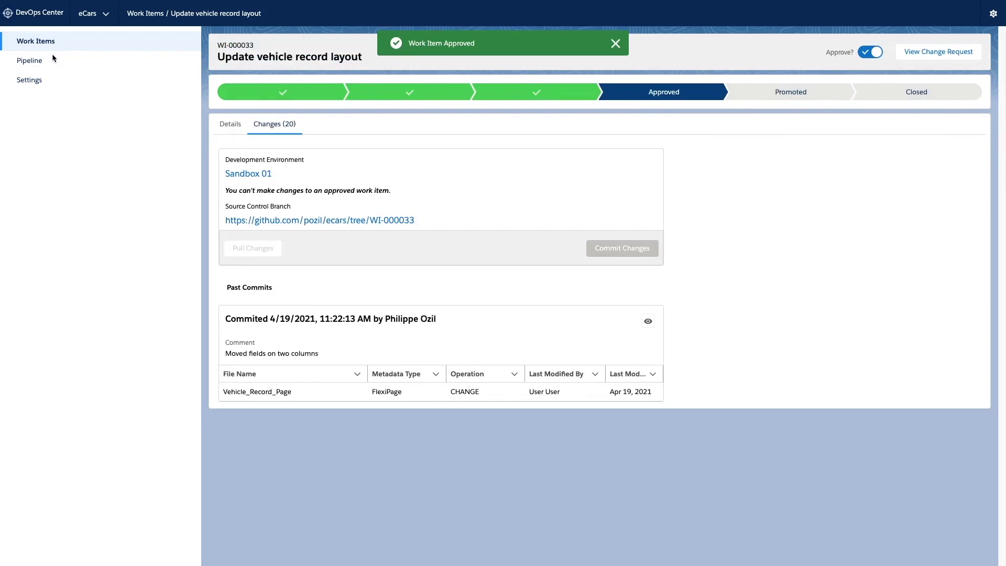
- In the project pipeline, promote the approved work item WI-000033 to Staging with all Apex tests run
click(30, 60)
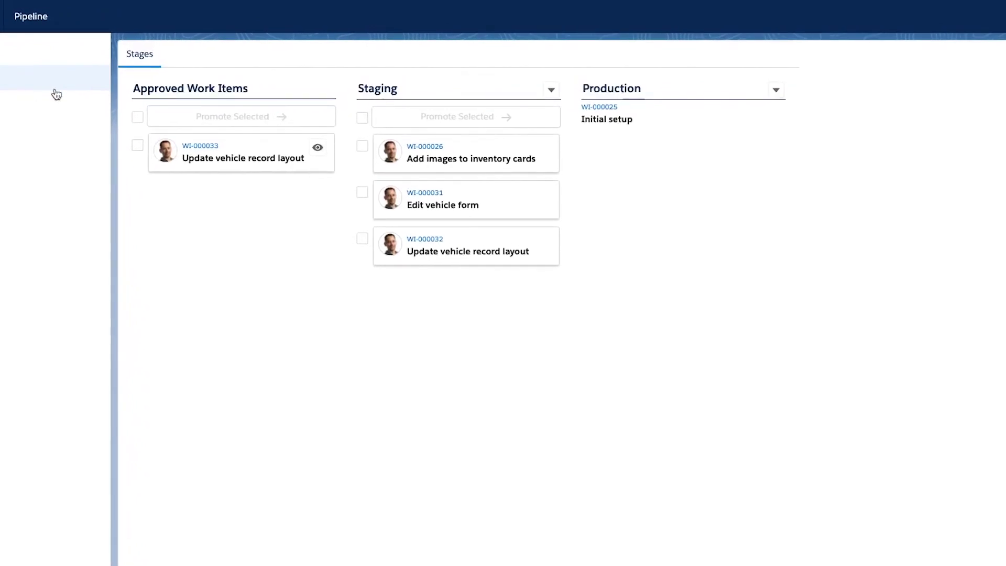
click(137, 147)
click(312, 118)
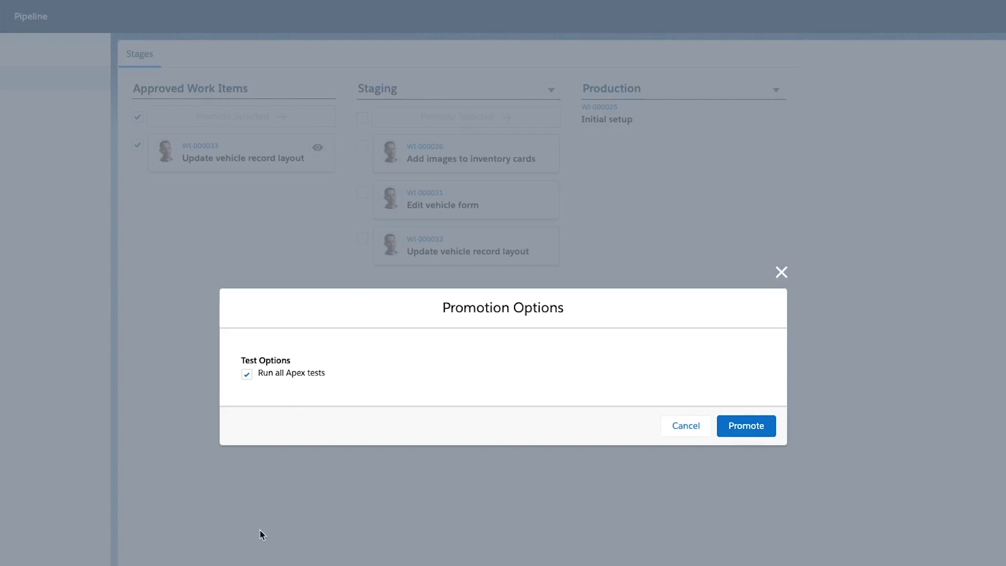
click(767, 424)
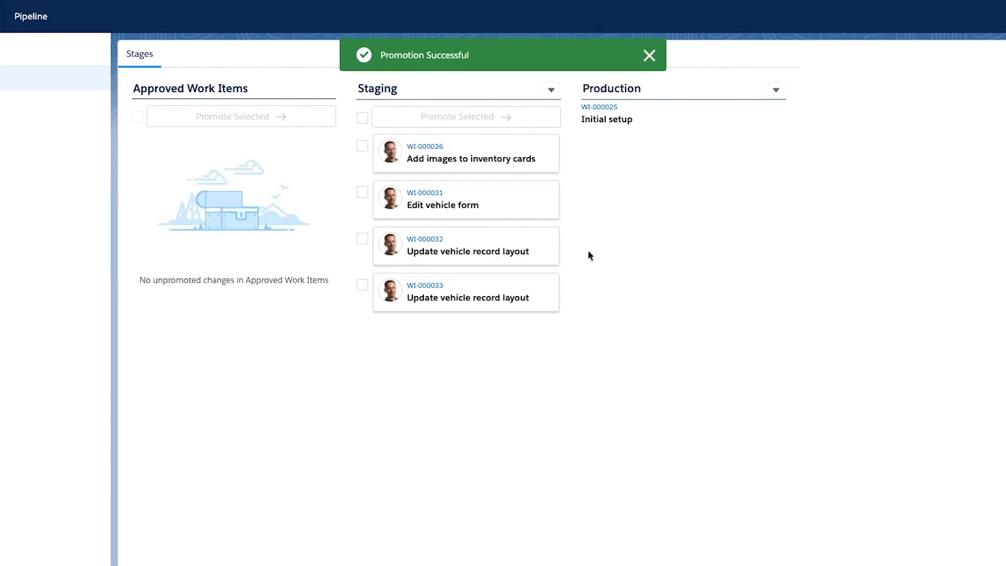
- Open the Staging environment from the pipeline and bring up vehicle V-000000 in its Showroom app to check the layout
click(554, 91)
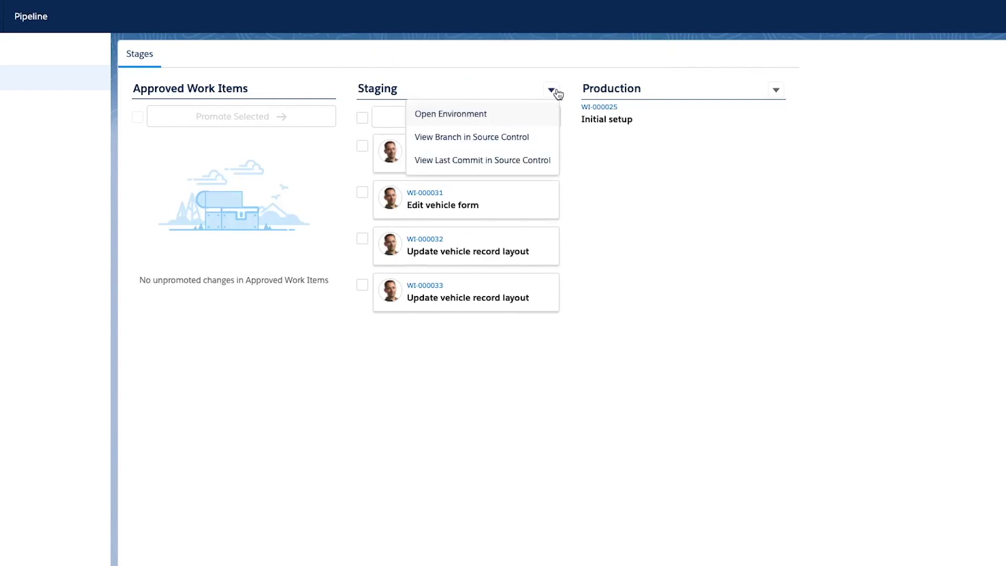
click(510, 115)
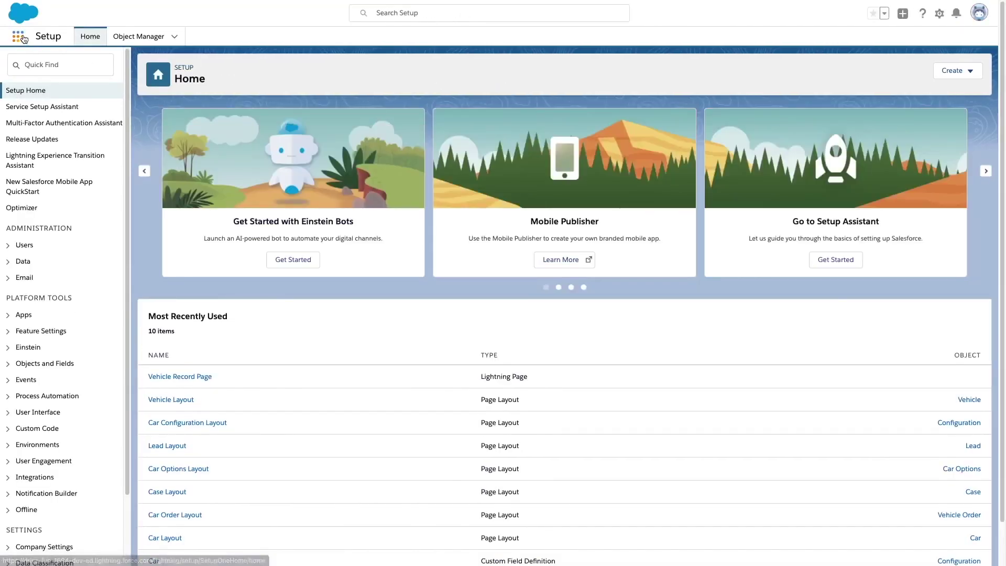
click(23, 35)
click(41, 105)
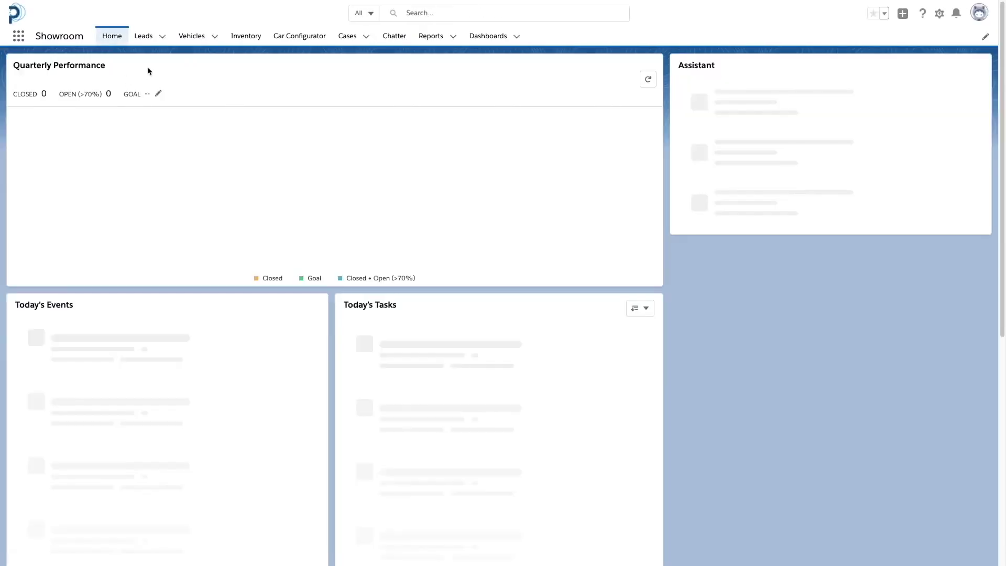
click(191, 46)
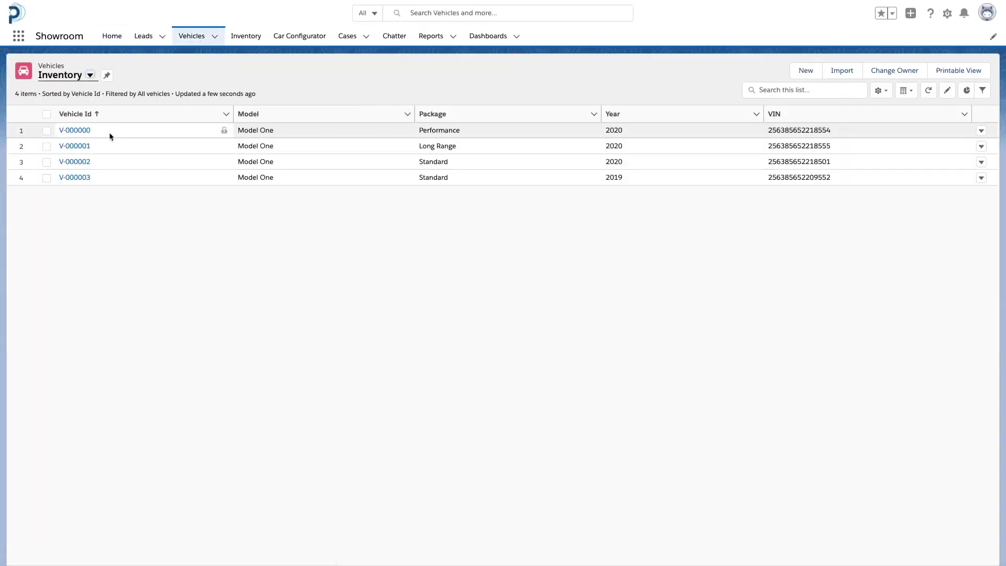
click(88, 131)
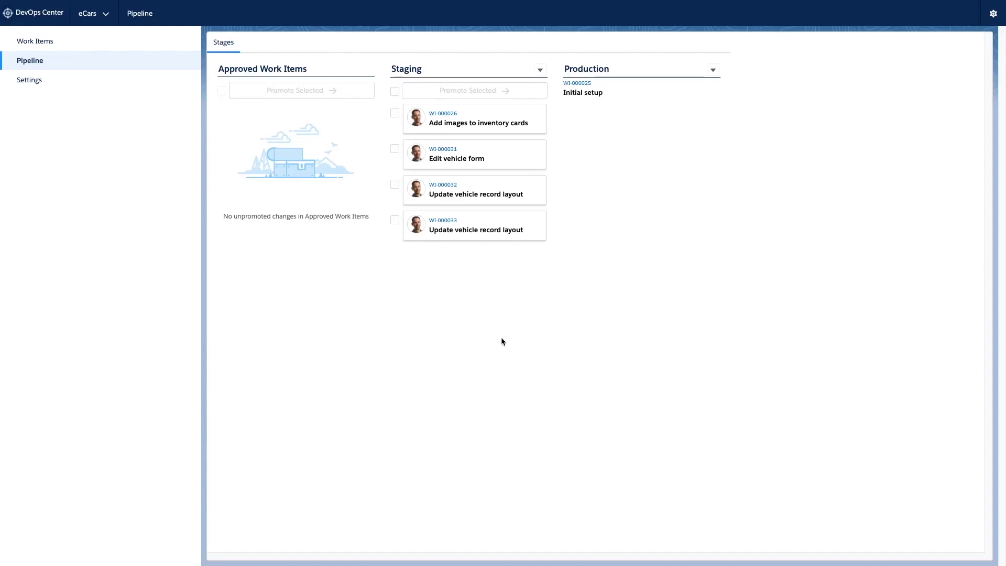
- Back in the DevOps Center pipeline, select all Staging work items for promotion
click(395, 91)
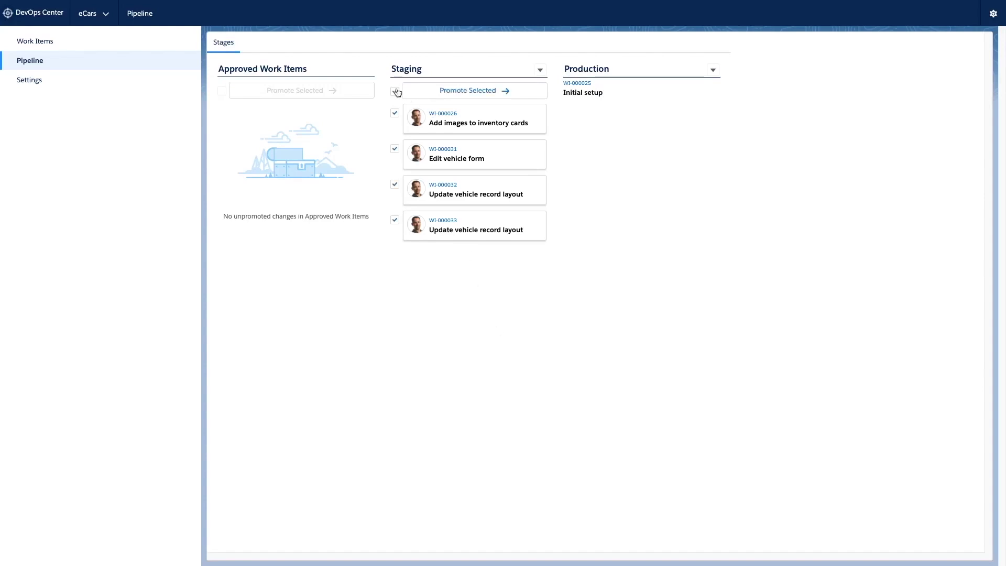